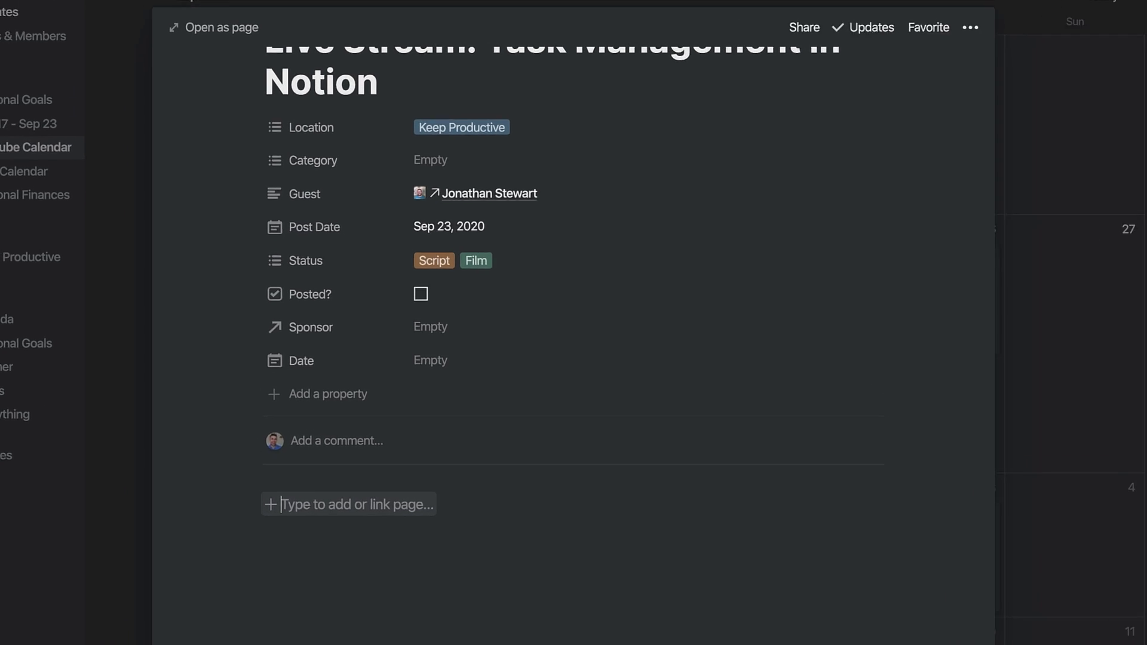
Create an inline sub-page titled 'Full Plan For Event' in the episode page, fixing the typo.
type("Full")
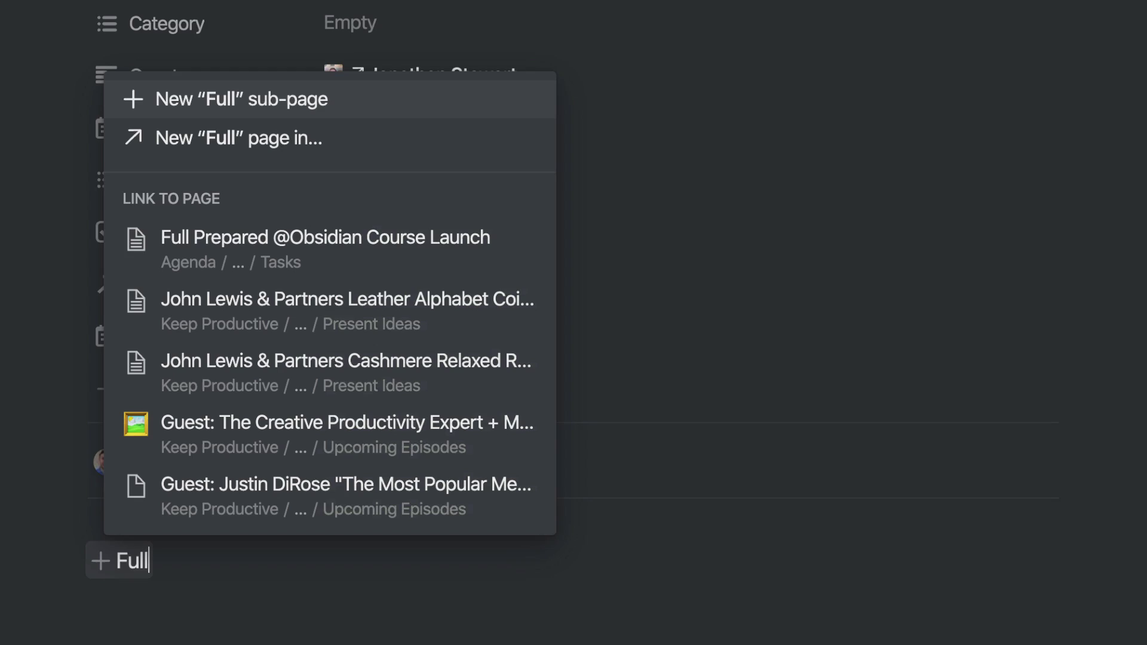
type(" Plan For E")
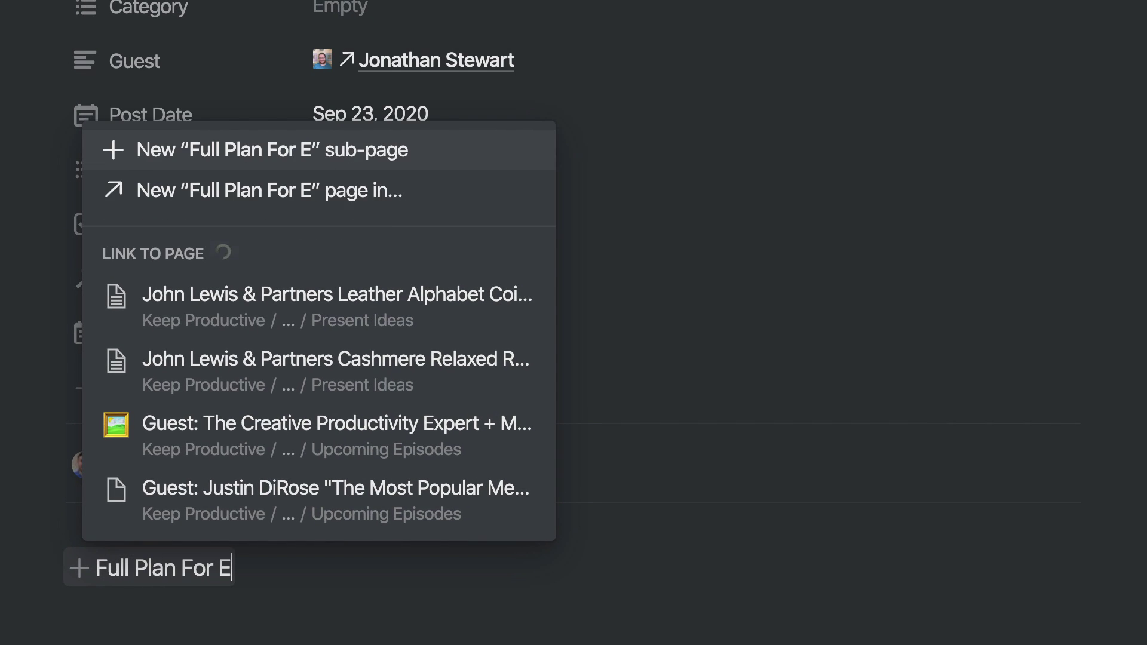
type("vernt")
key("BackSpace")
key("BackSpace")
key("BackSpace")
type("nt")
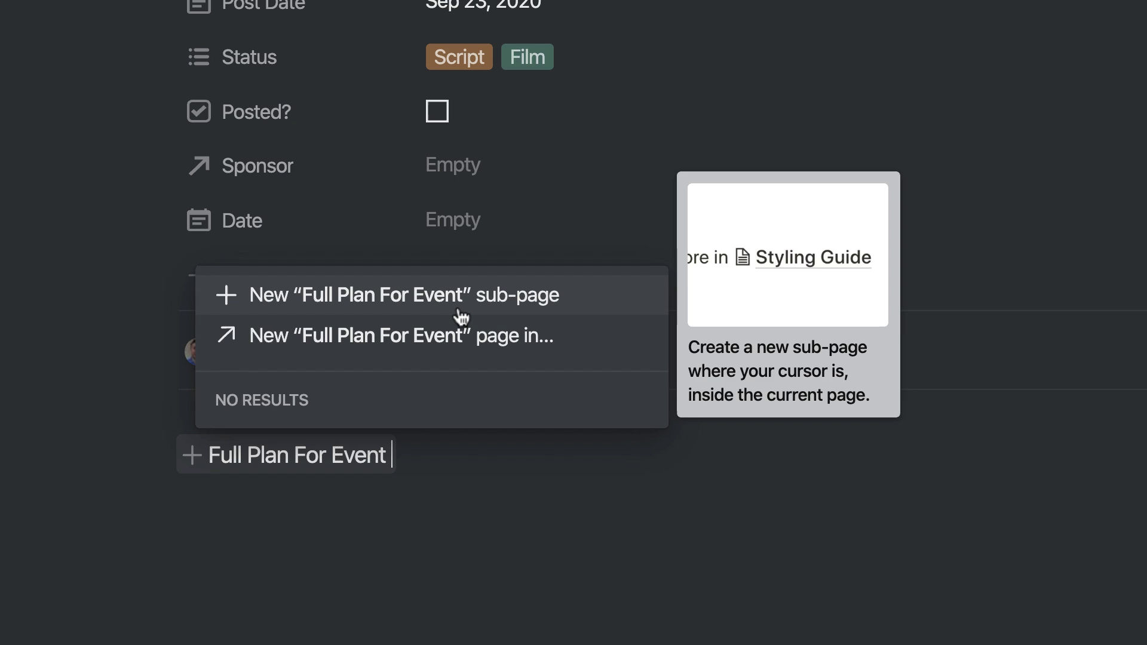
left_click(344, 418)
type("/")
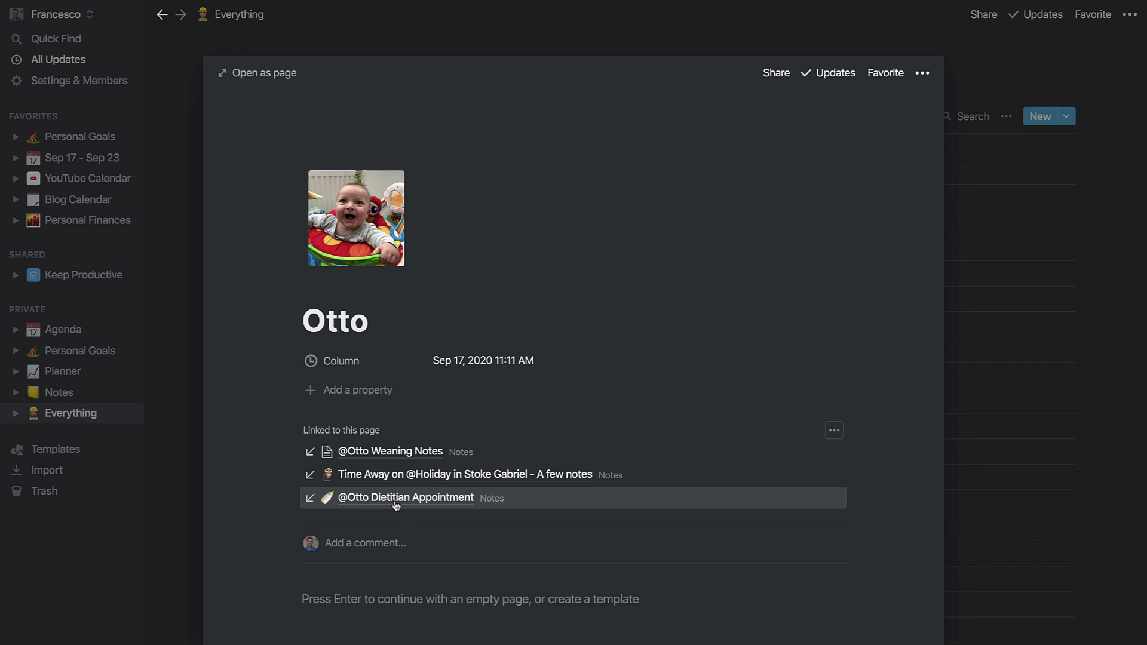
Follow the Dietitian Appointment backlink, return via its title mention, then open the Notes gallery.
left_click(395, 499)
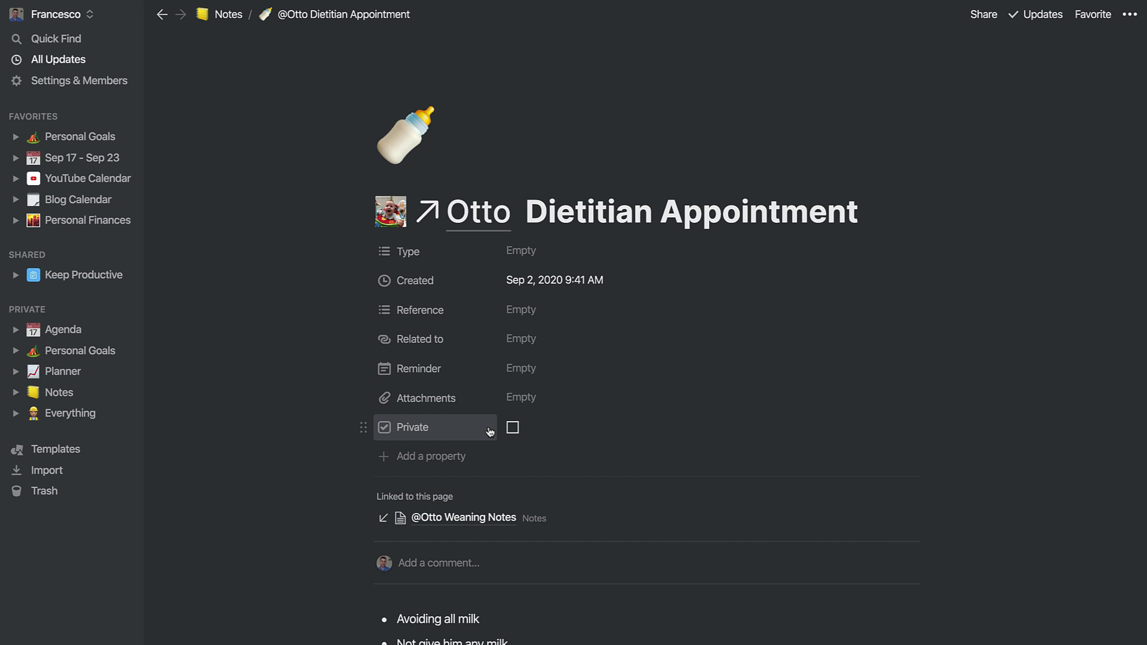
left_click(485, 226)
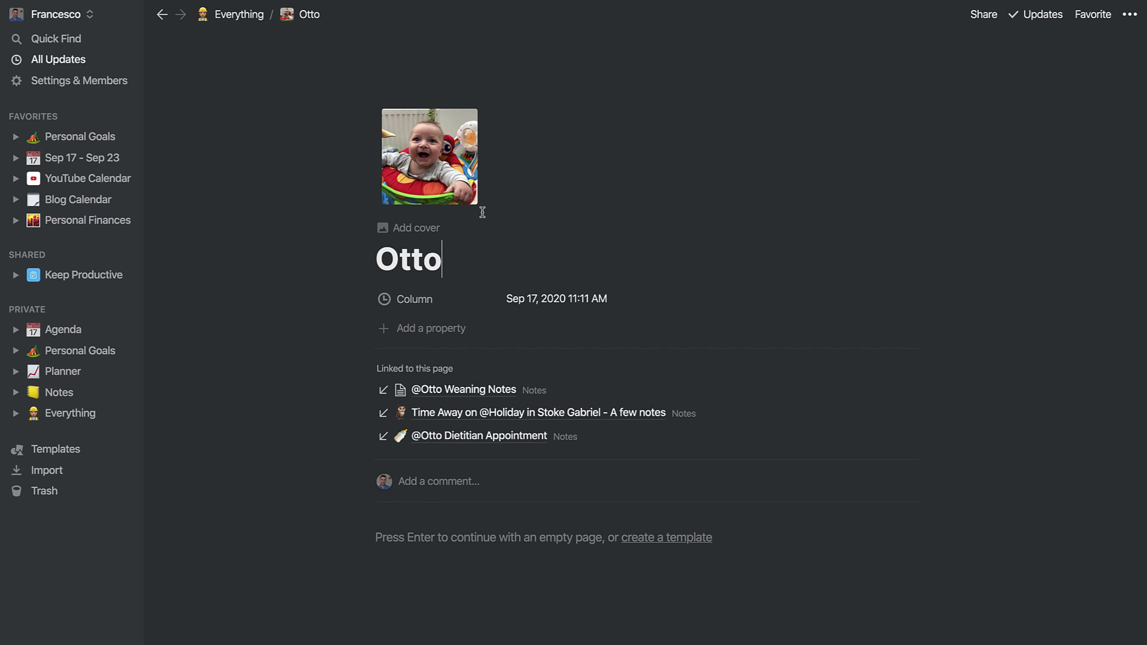
mouse_move(538, 412)
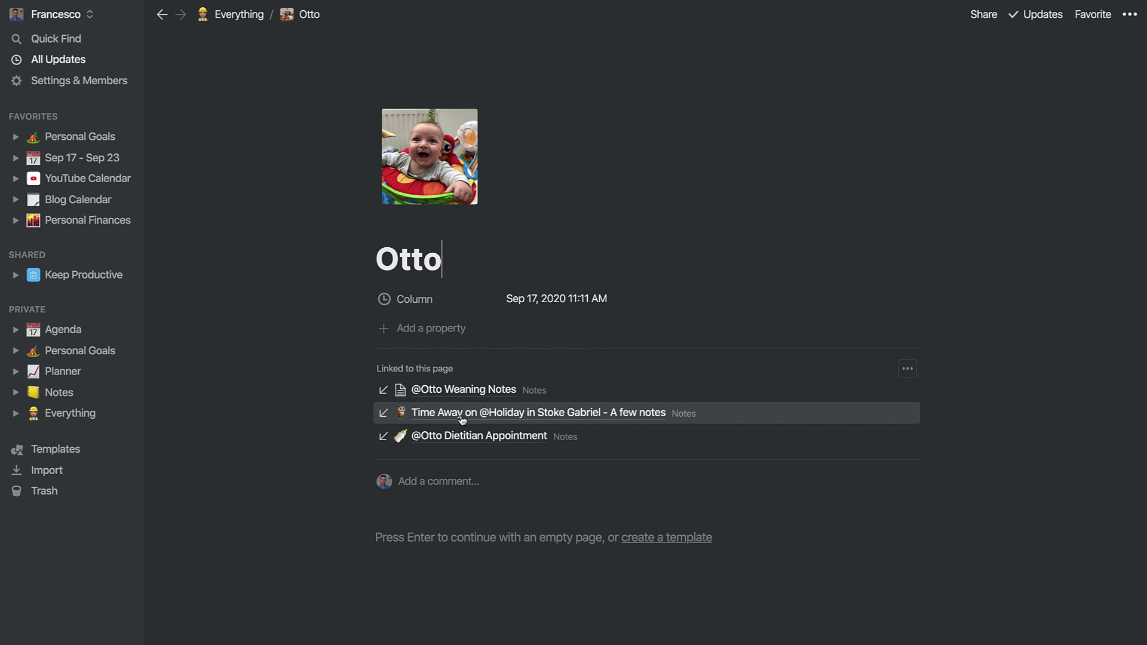
left_click(78, 393)
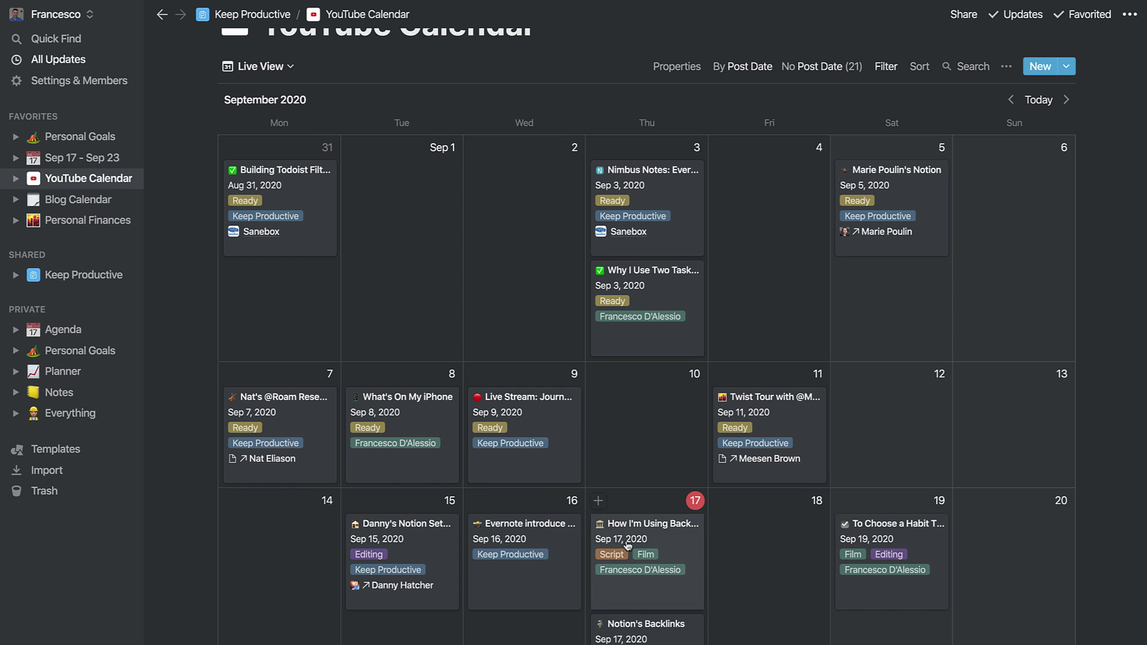
Open the Sep 15 episode, visit its guest's page, and follow the backlink to the episode.
scroll(418, 491, "down", 2)
scroll(418, 491, "down", 2)
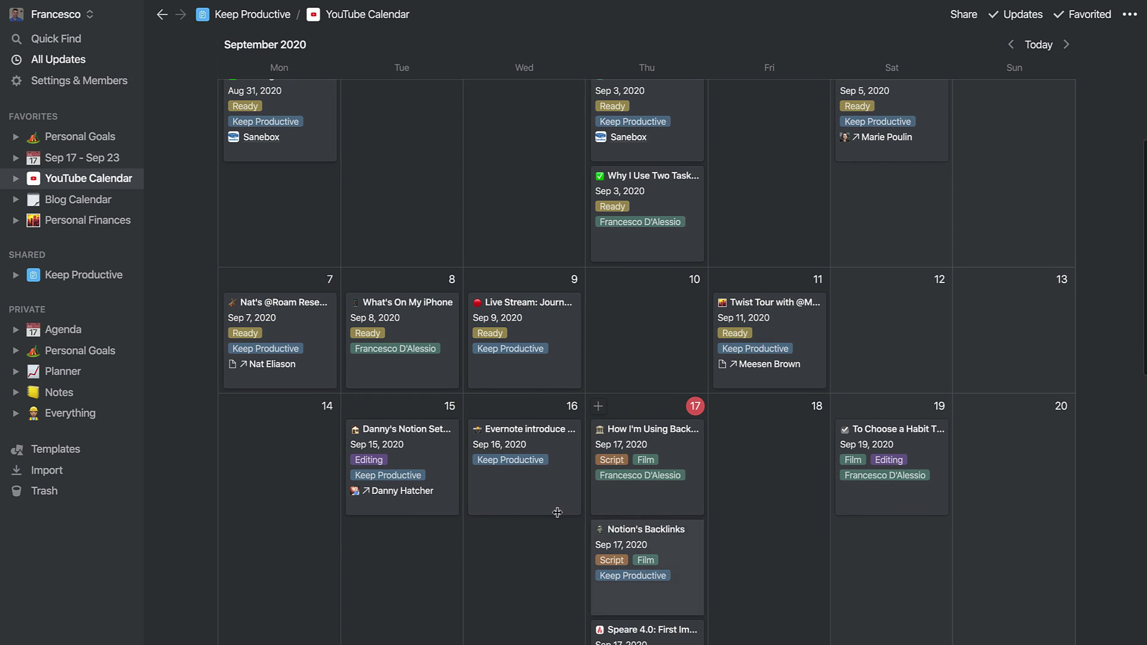
left_click(418, 491)
left_click(503, 377)
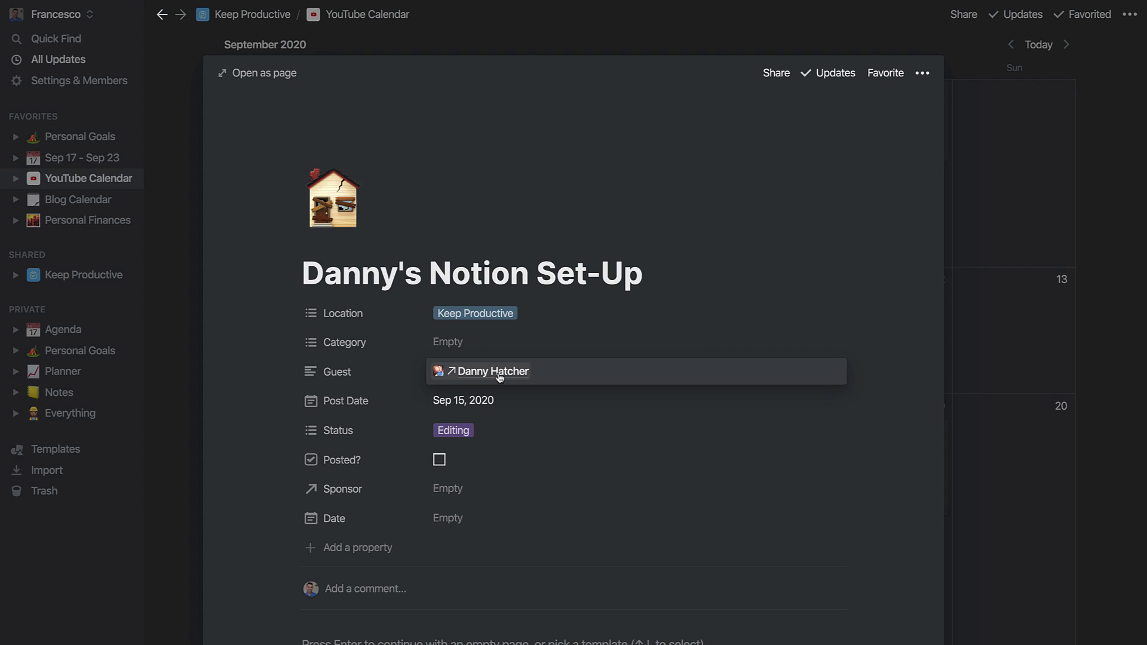
left_click(500, 373)
left_click(452, 396)
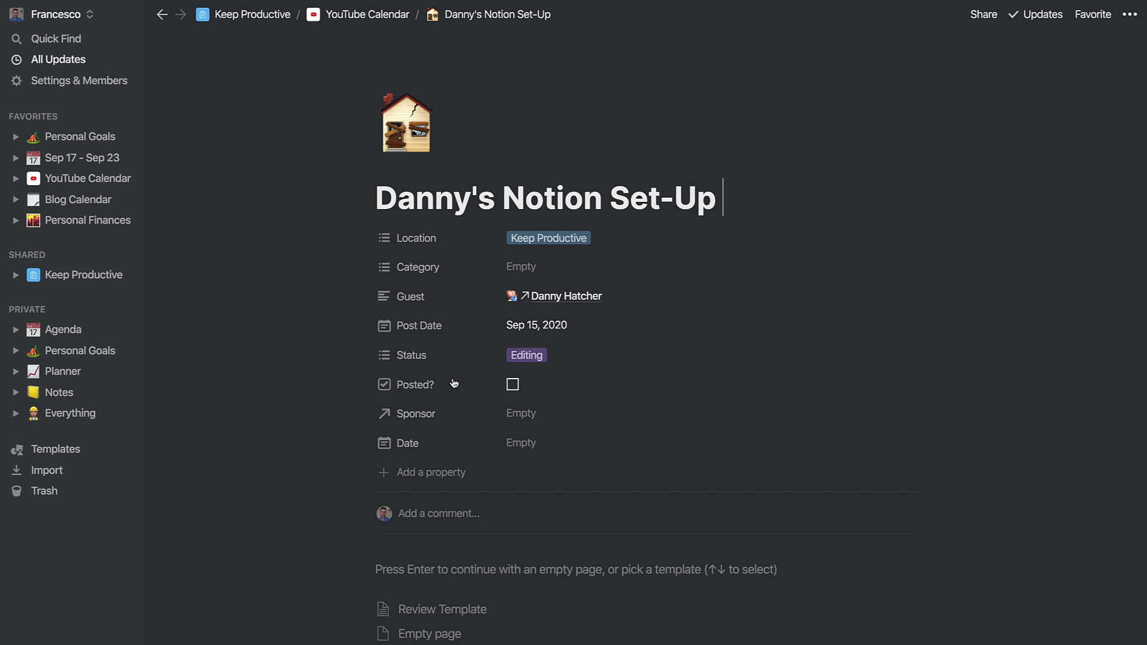
Return to the YouTube Calendar and scroll down to the Sep 23 episode.
left_click(88, 178)
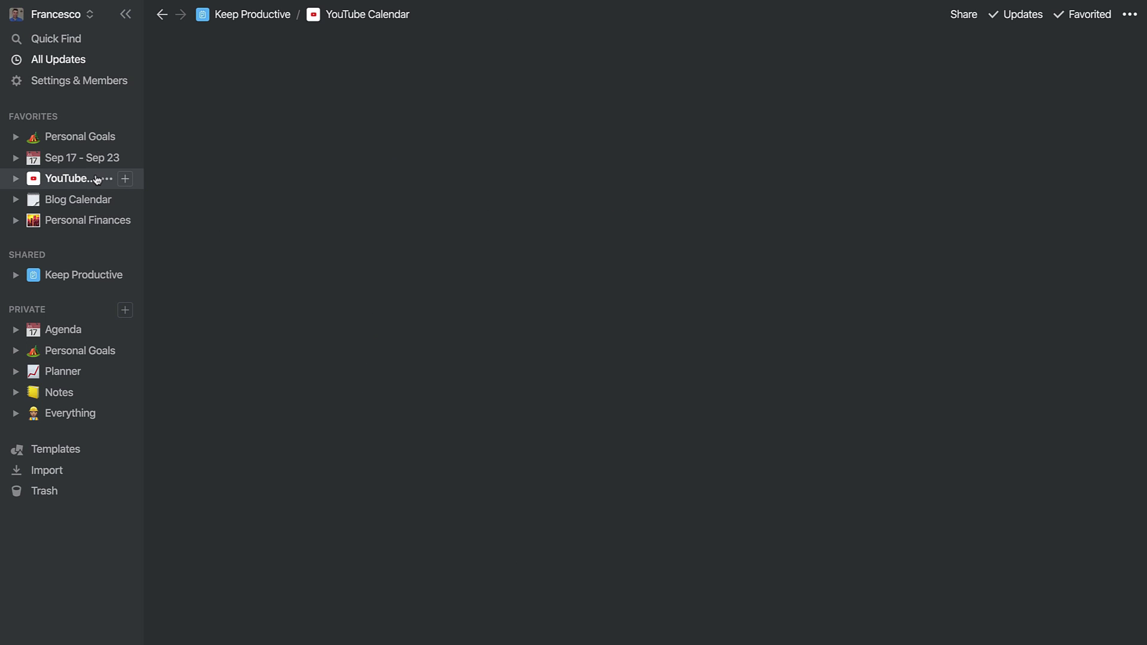
scroll(521, 425, "down", 4)
scroll(522, 425, "down", 3)
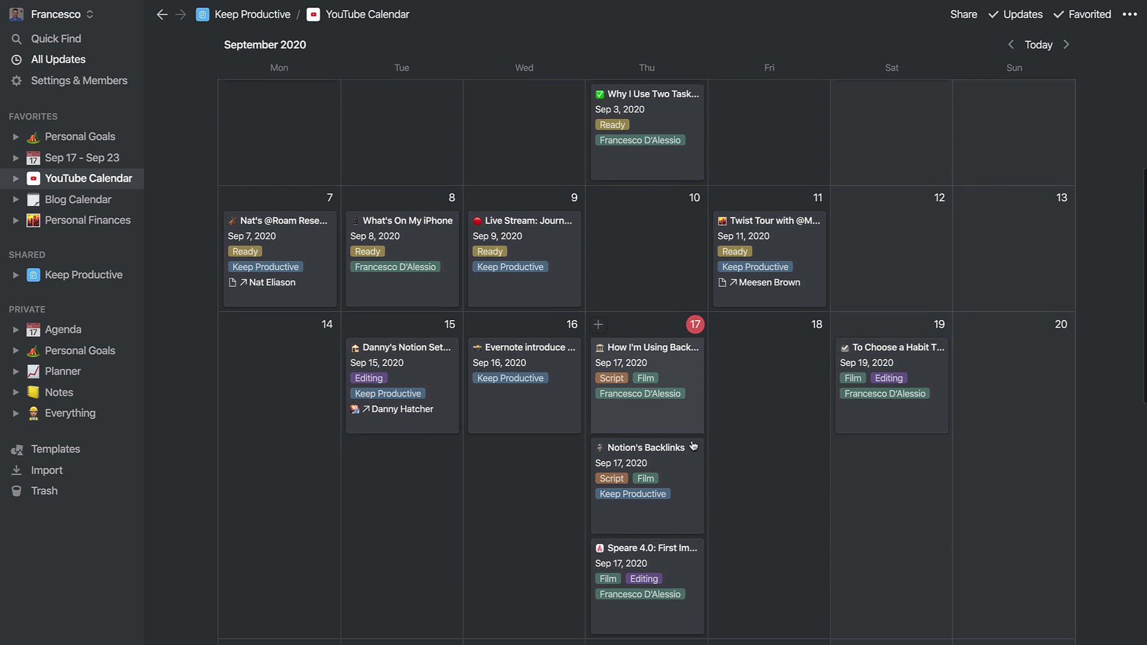
scroll(692, 445, "down", 3)
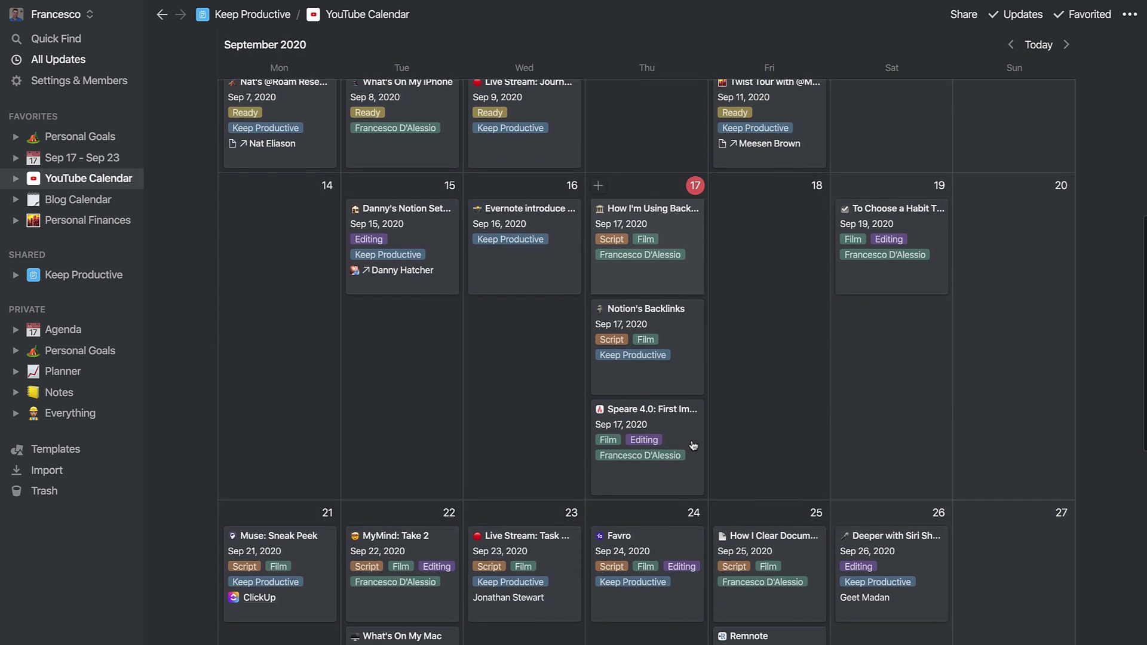
scroll(692, 445, "down", 3)
scroll(693, 445, "down", 1)
scroll(692, 444, "down", 2)
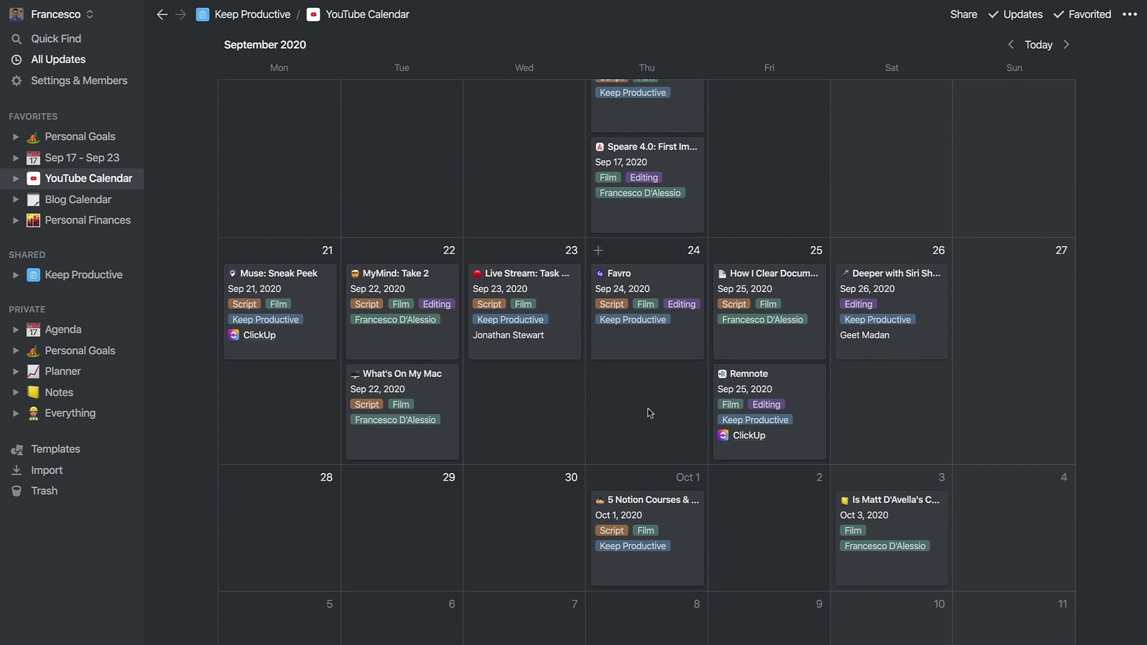
Open the Sep 23 live stream episode and clear stray characters from its page body.
left_click(560, 347)
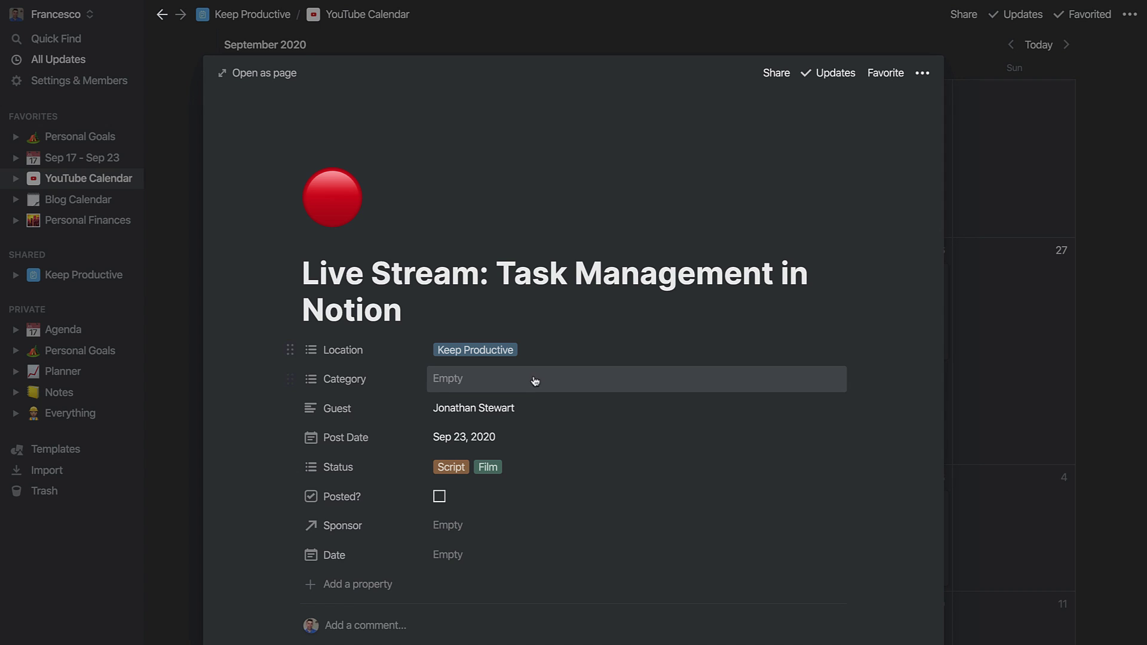
left_click(524, 405)
key("ctrl+a")
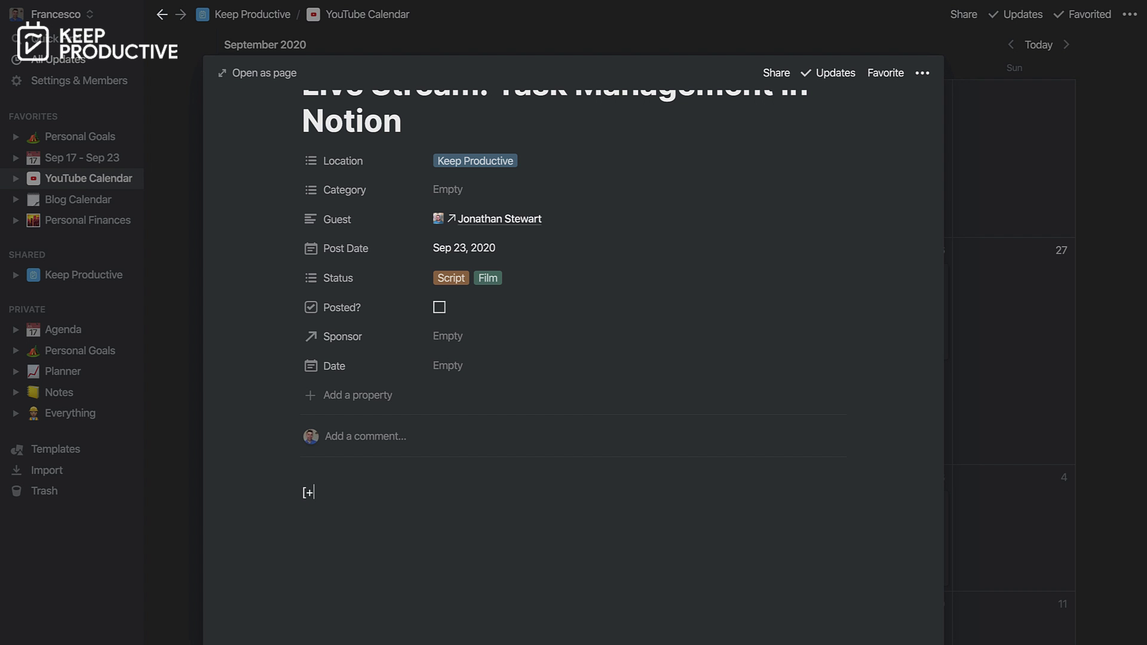
key("BackSpace")
key("BackSpace")
type("+")
key("BackSpace")
type("s")
key("BackSpace")
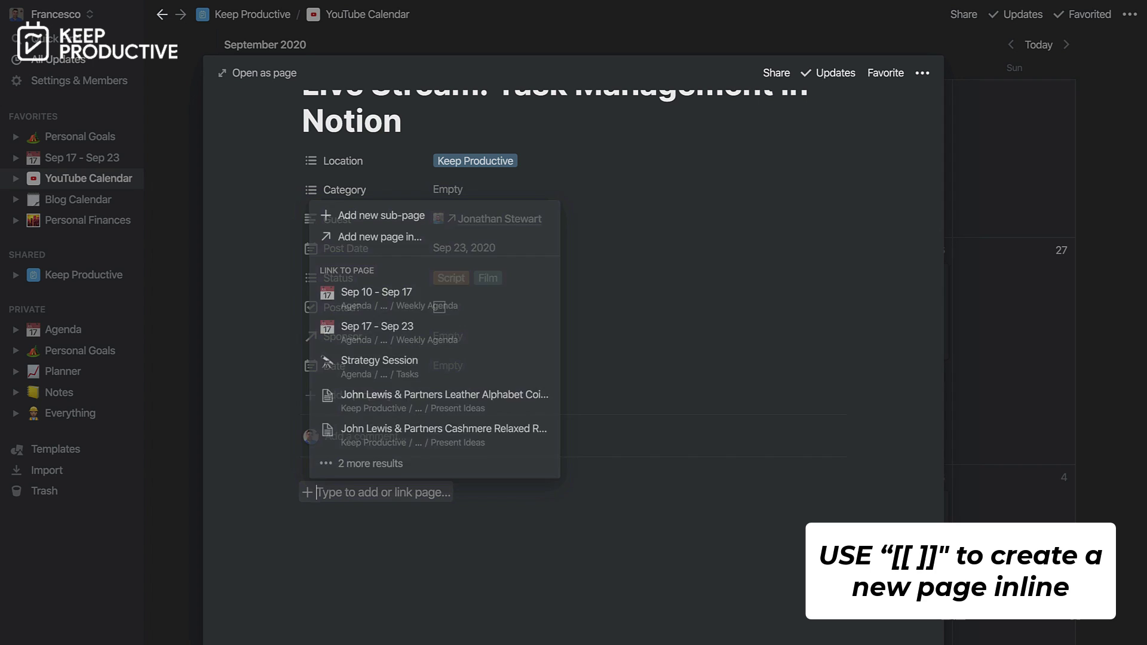
key("Escape")
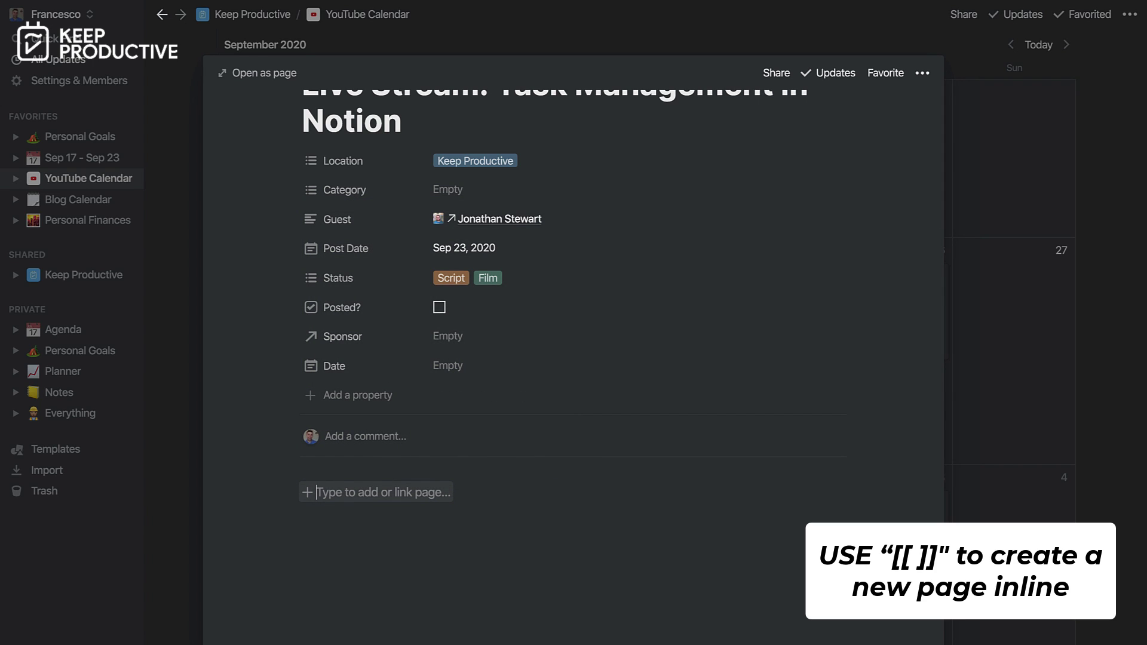
Create the 'Full Plan For Event' sub-page inline and open it.
type("Full Plan F")
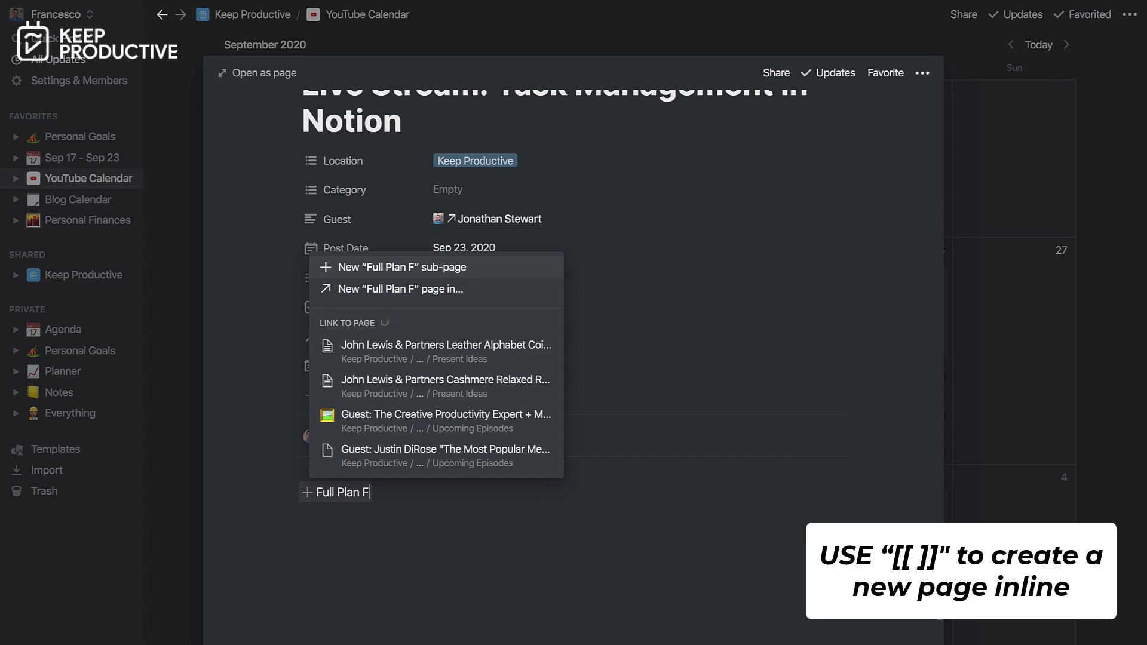
type("or Ever")
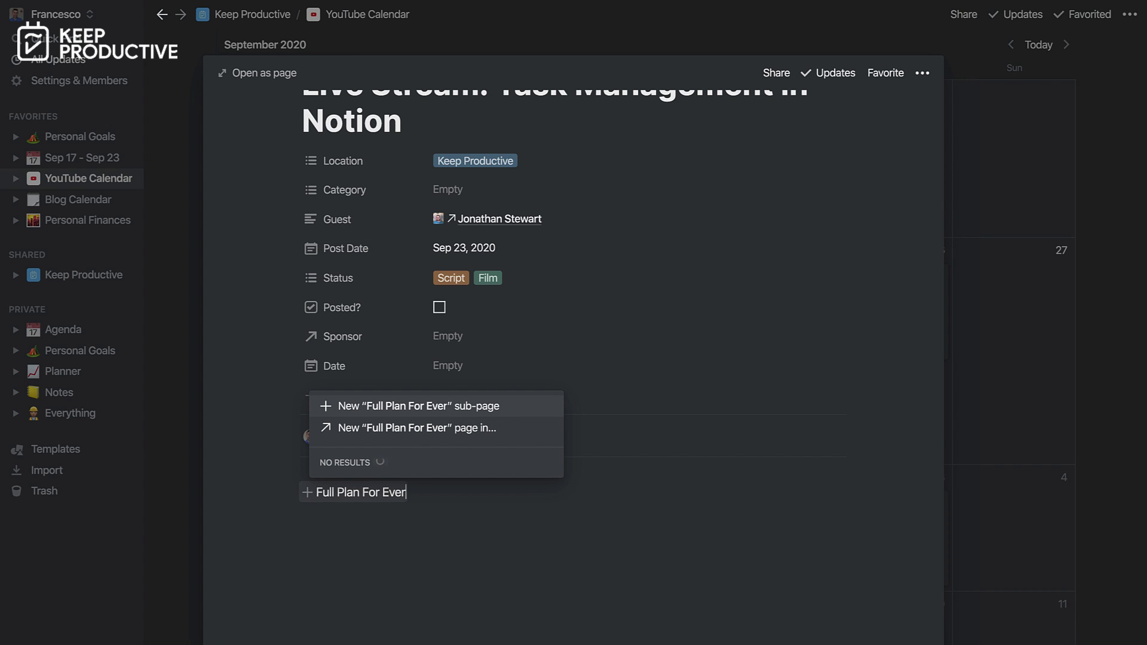
type("nt")
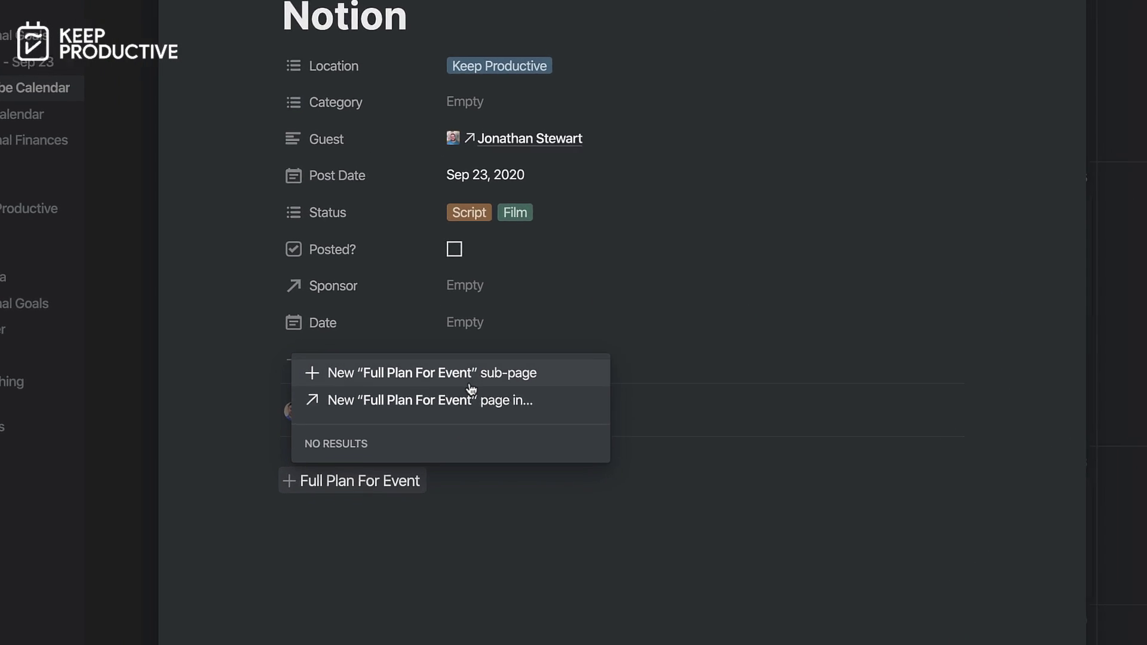
left_click(451, 407)
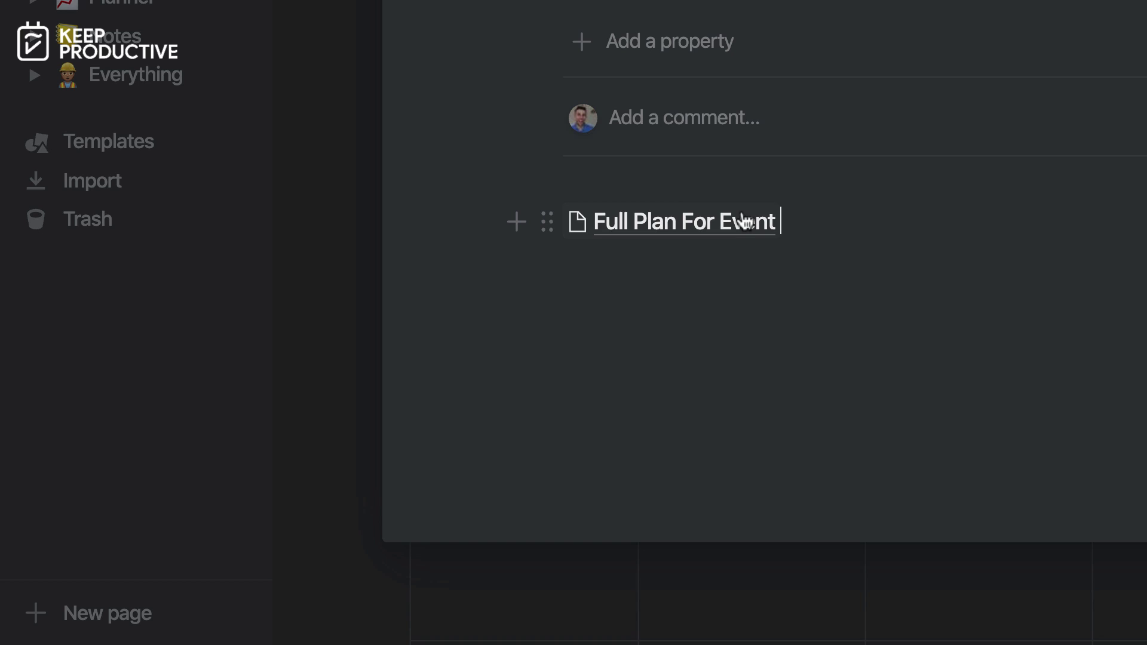
left_click(582, 330)
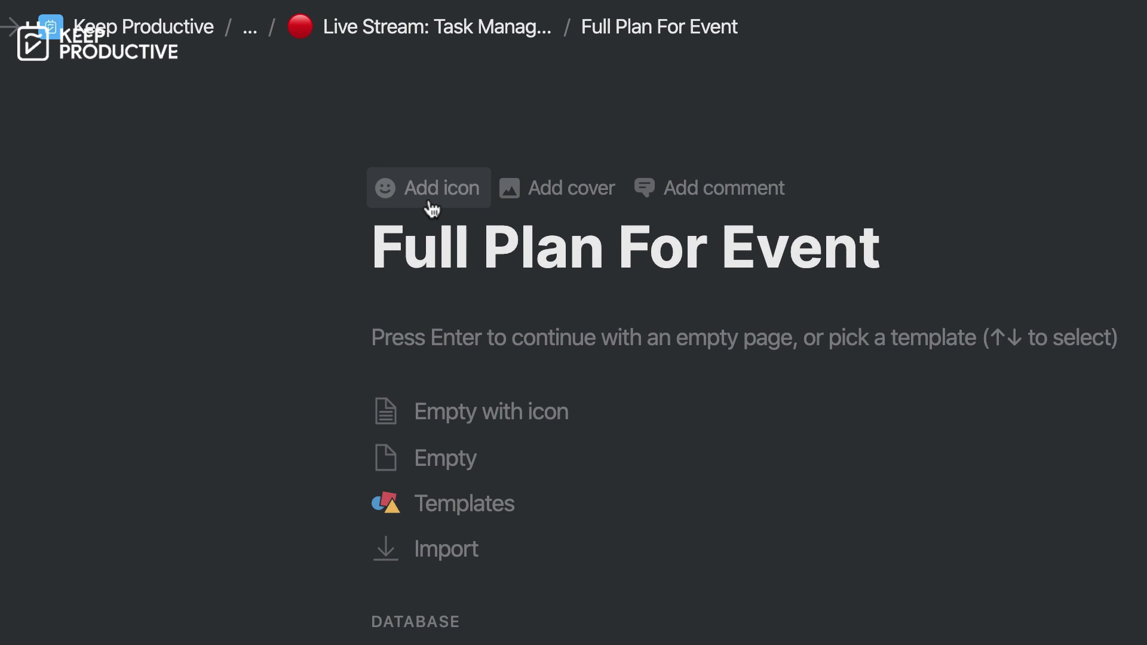
Add an icon to the new page, then select the Almanack note's four bullets and search 'Book' among their actions.
left_click(468, 188)
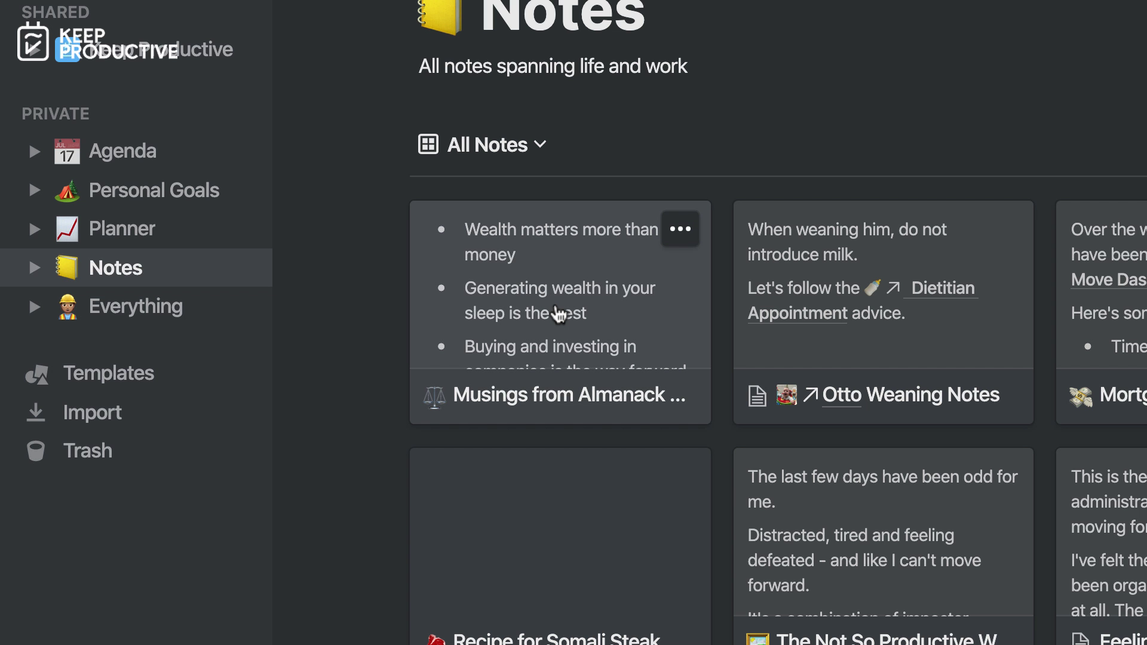
left_click(556, 310)
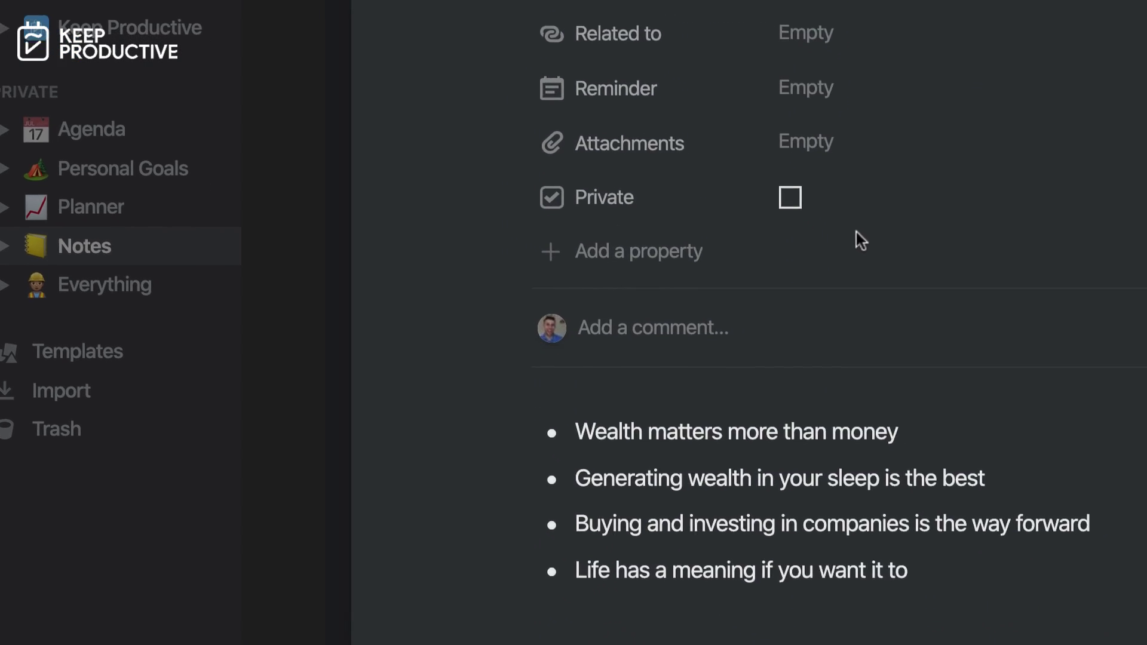
left_click_drag(747, 395, 387, 251)
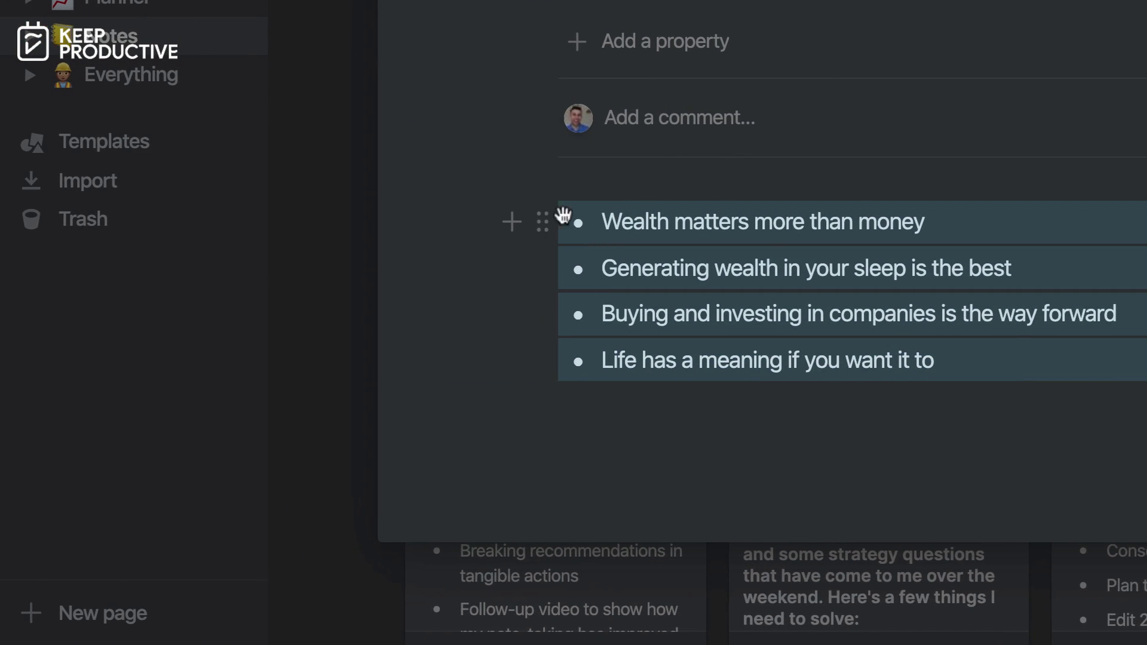
left_click(270, 258)
mouse_move(300, 220)
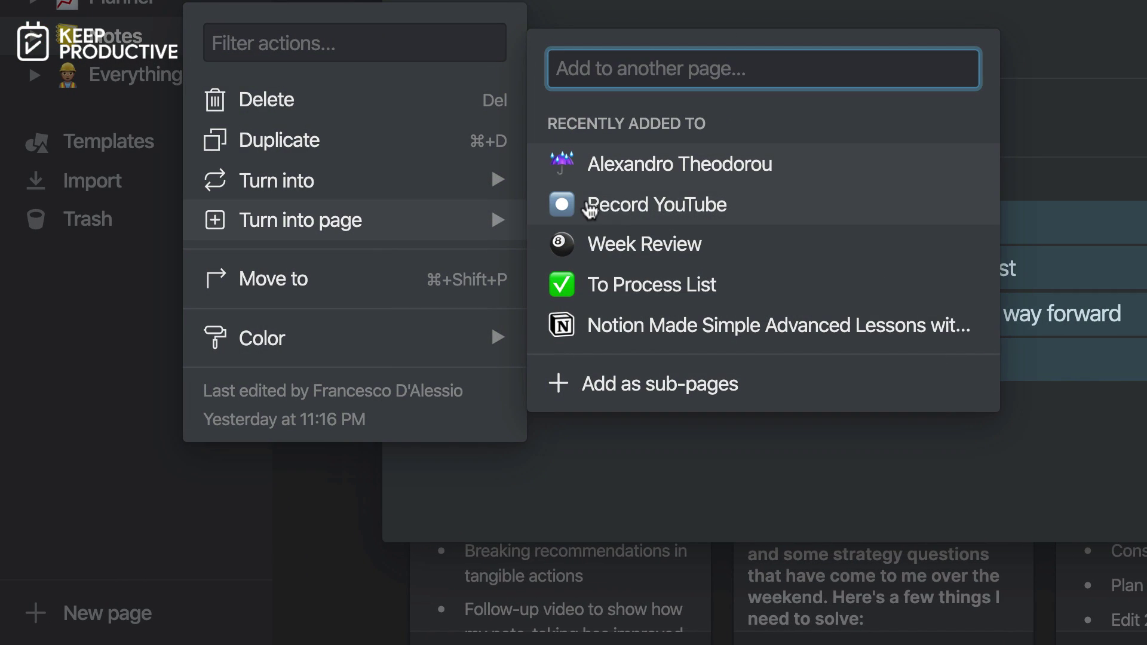
type("Book")
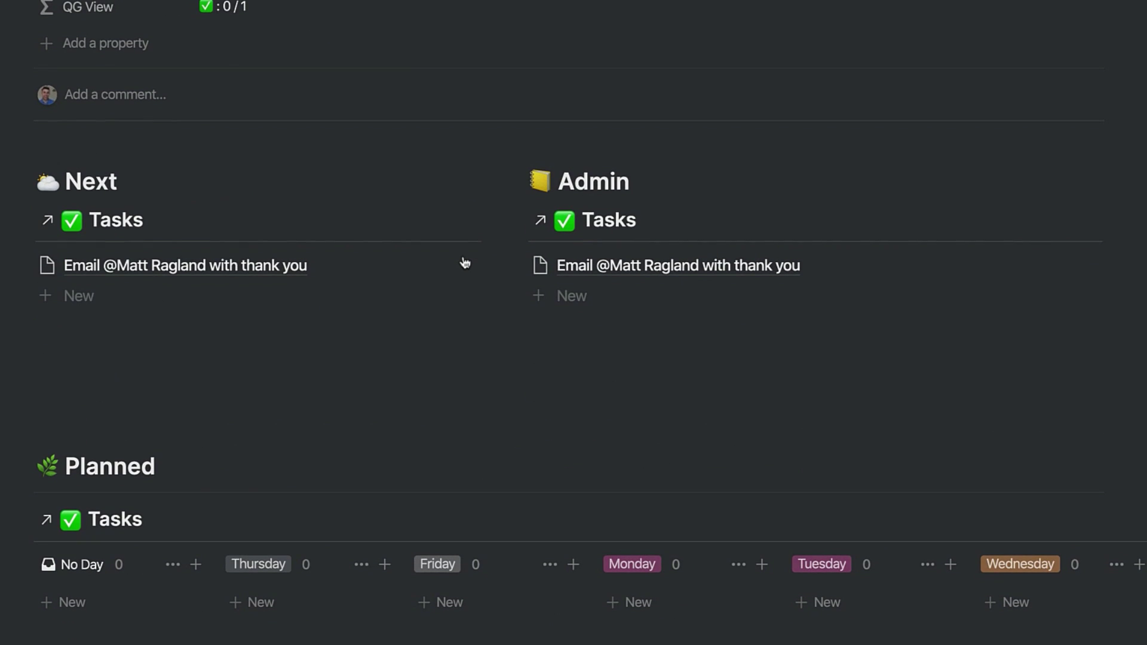
Mention a new 'Matt Ragland' page, created under Everything, in the email task and open it.
left_click(588, 281)
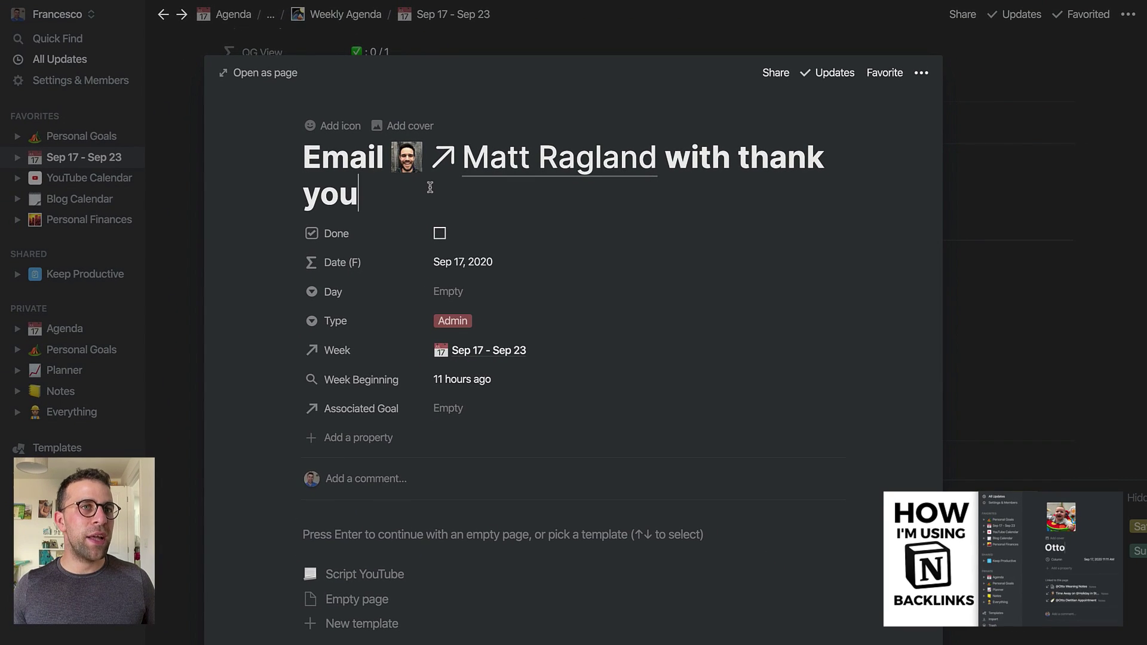
type("@")
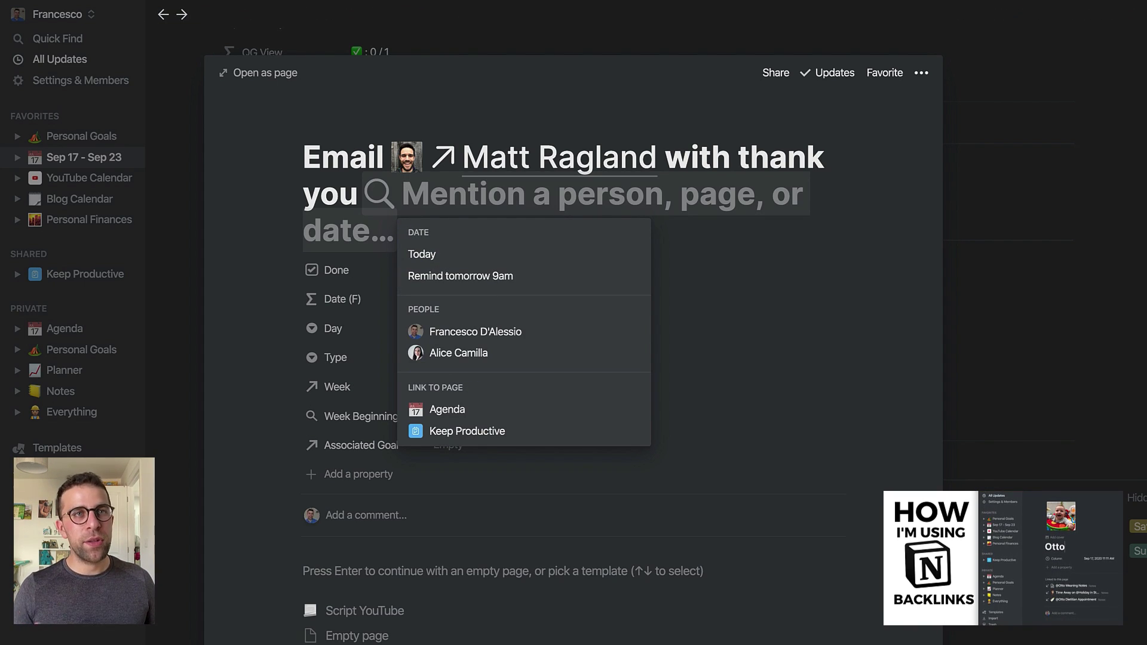
type("Matt Ra")
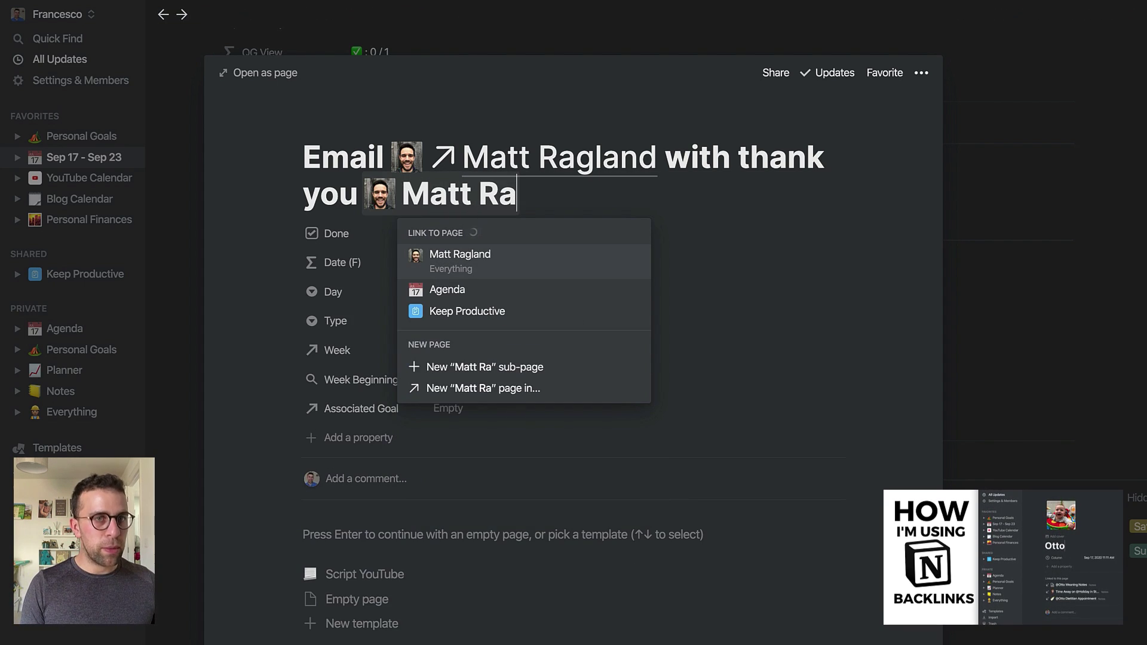
type("gland")
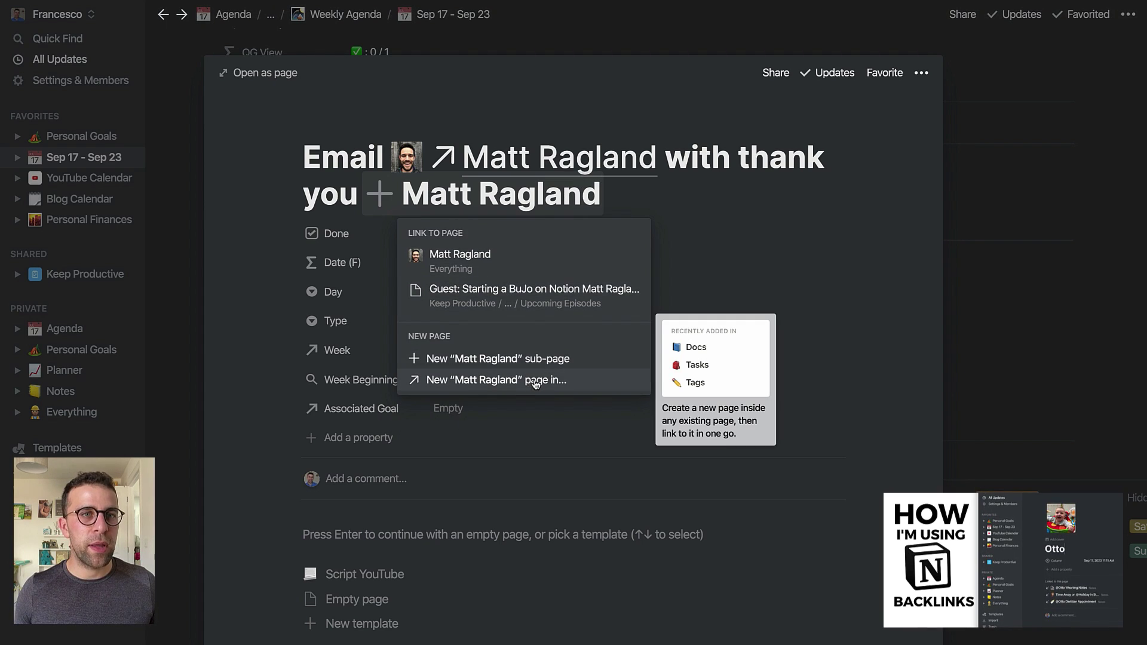
left_click(450, 383)
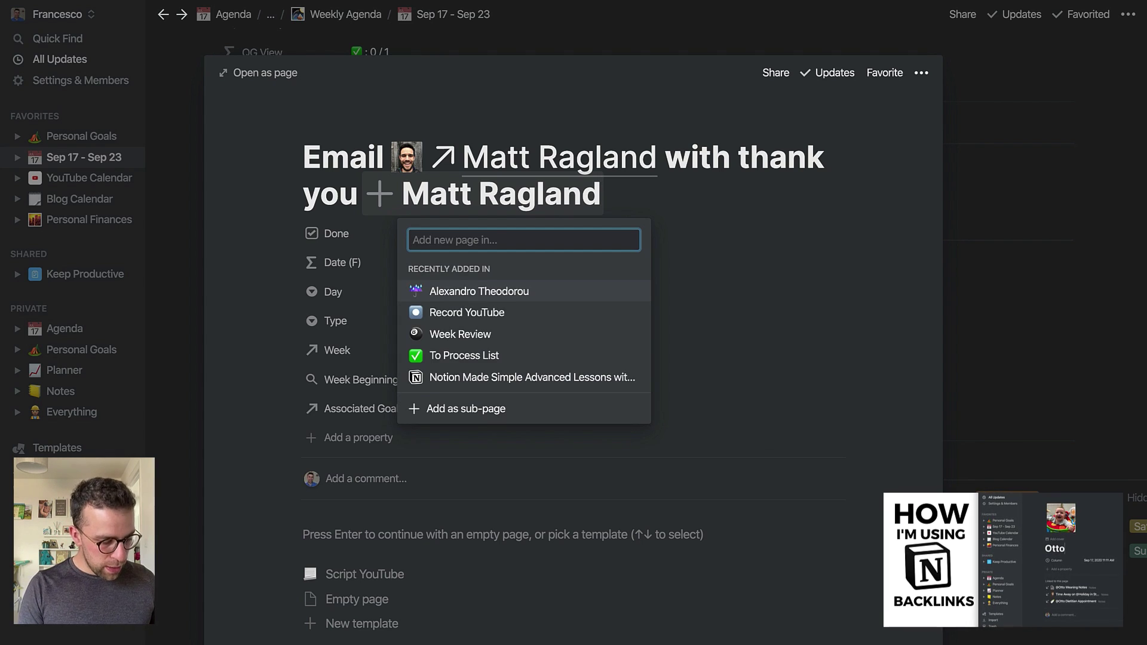
type("everyth")
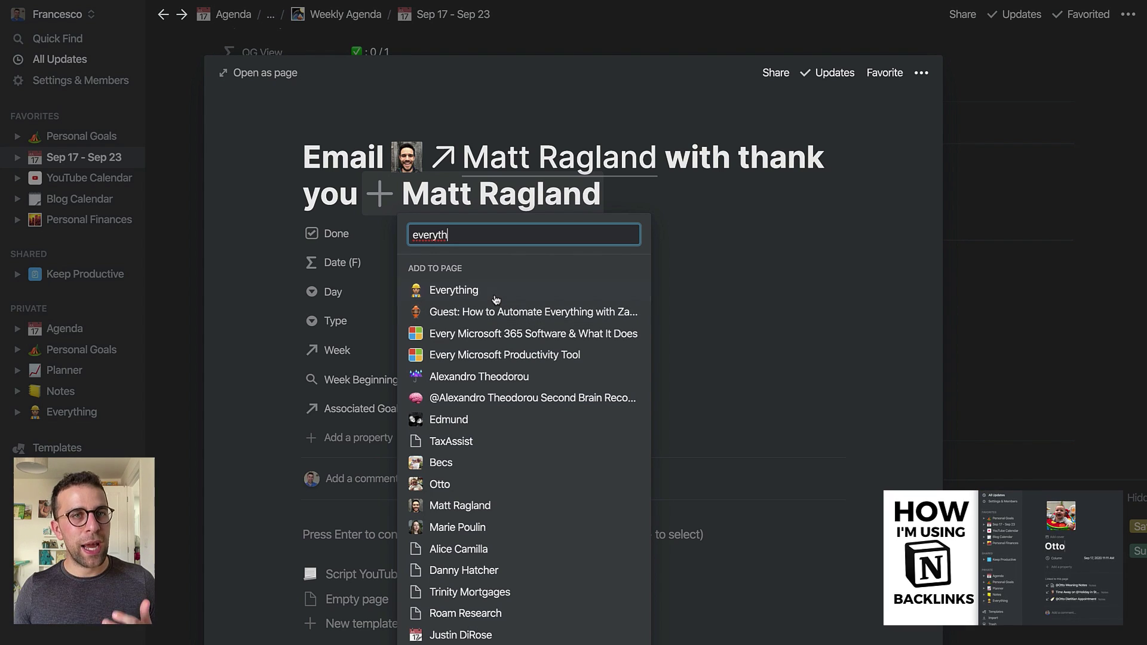
left_click(498, 293)
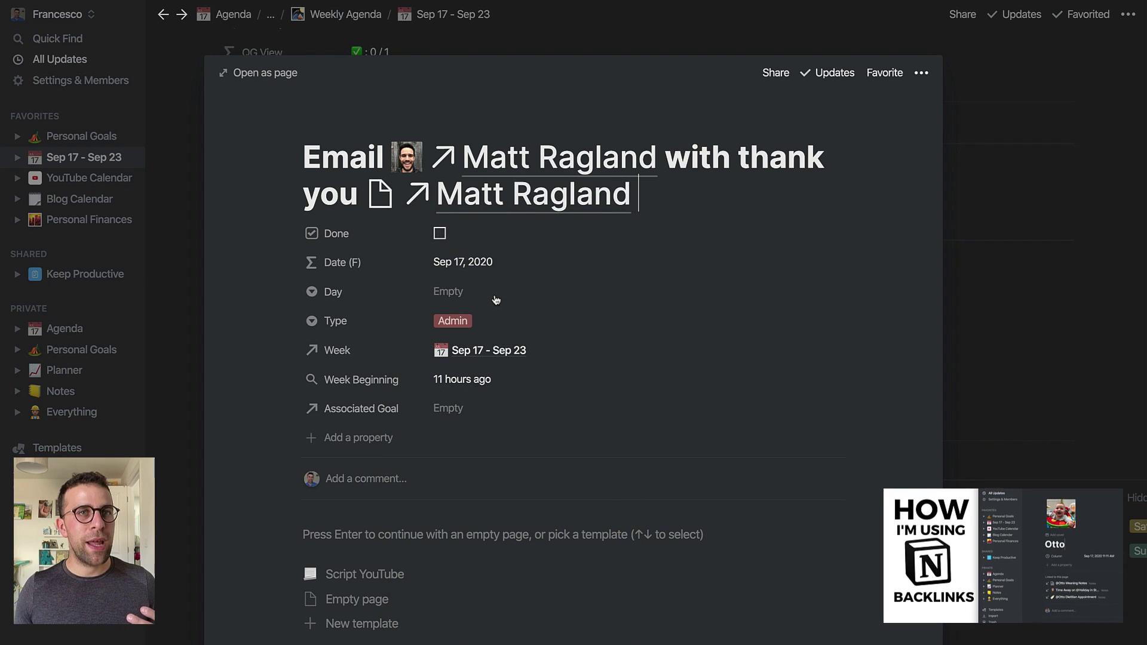
left_click(580, 195)
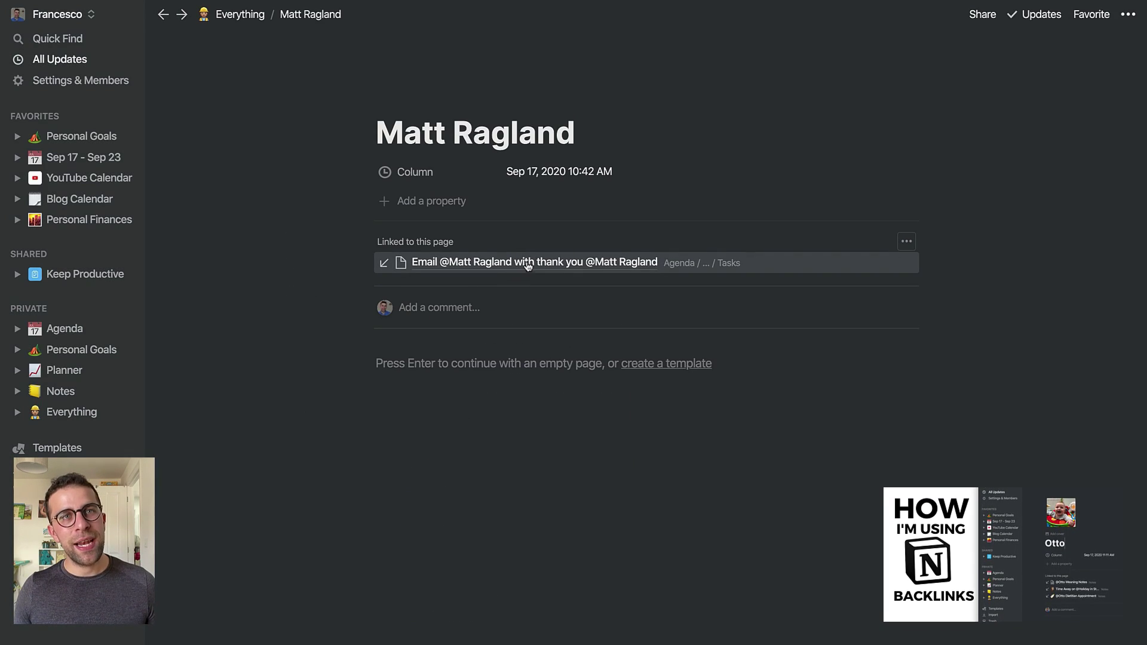